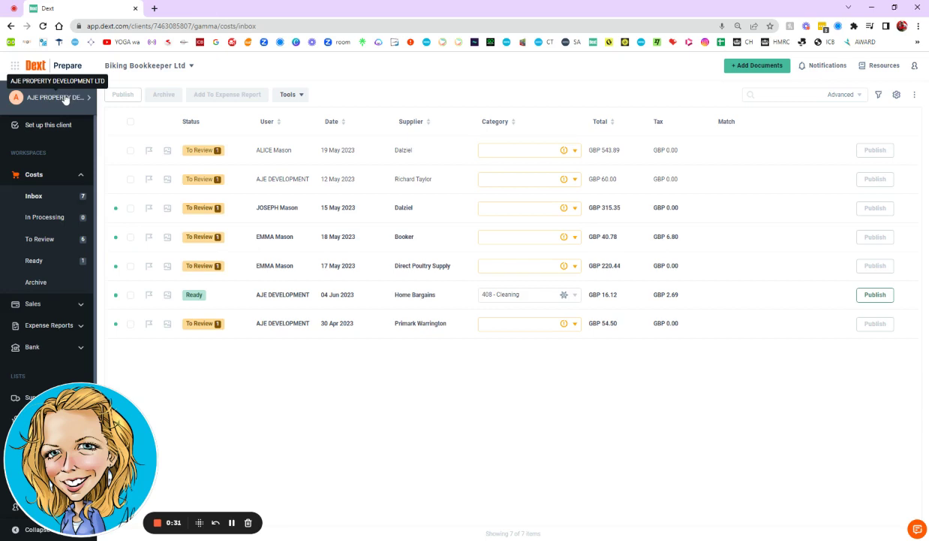
Sort the Costs inbox receipts by the User column
{"action": "left_click", "coordinate": [280, 123]}
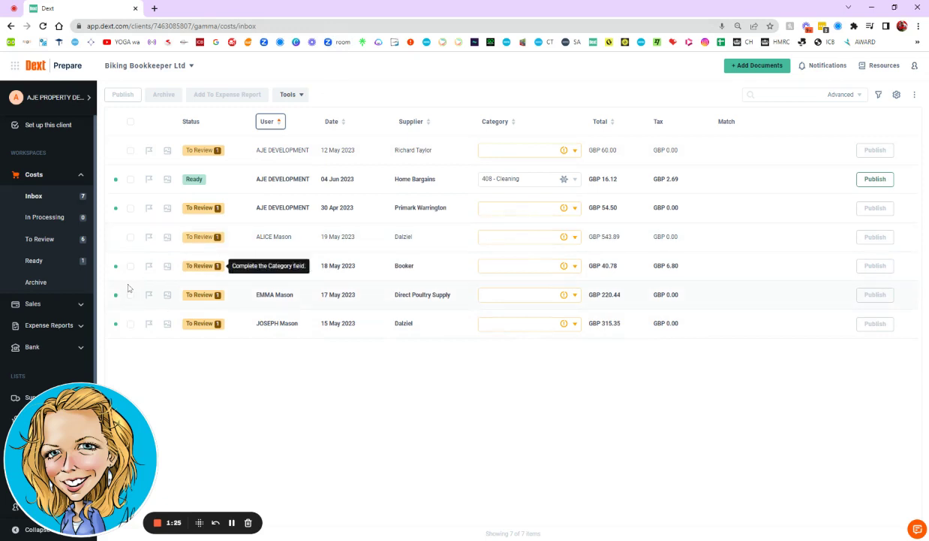
Select the 18 May Booker and 17 May Direct Poultry Supply receipts for an expense report
{"action": "left_click", "coordinate": [131, 238]}
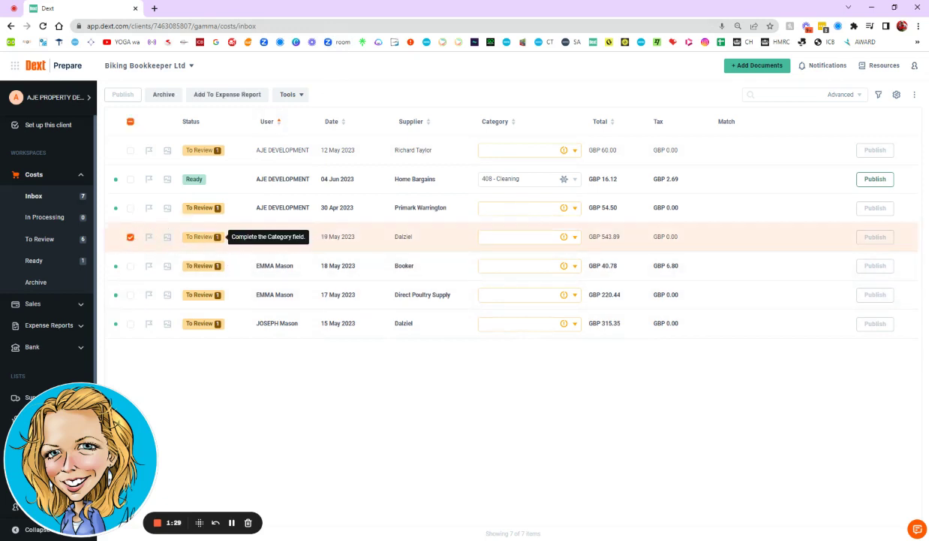
{"action": "left_click", "coordinate": [131, 238]}
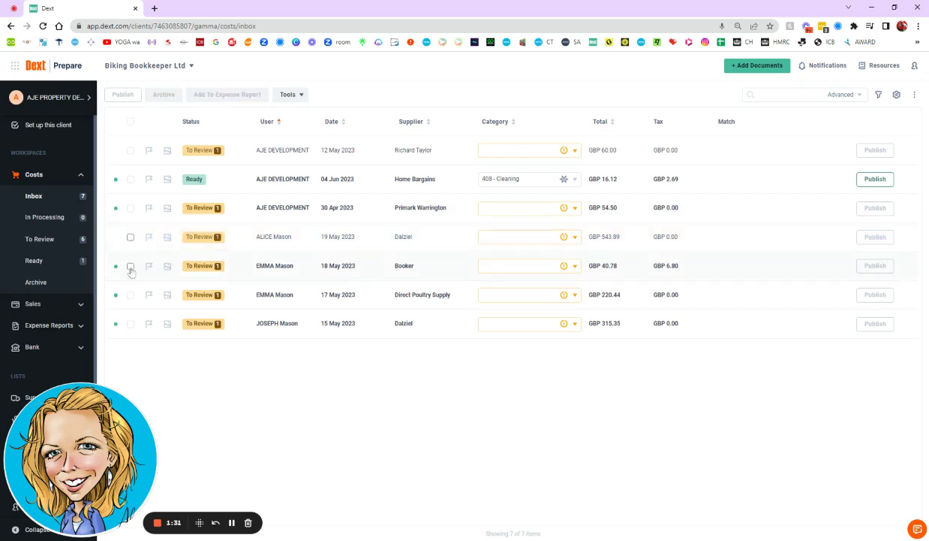
{"action": "left_click", "coordinate": [130, 265]}
{"action": "left_click", "coordinate": [131, 295]}
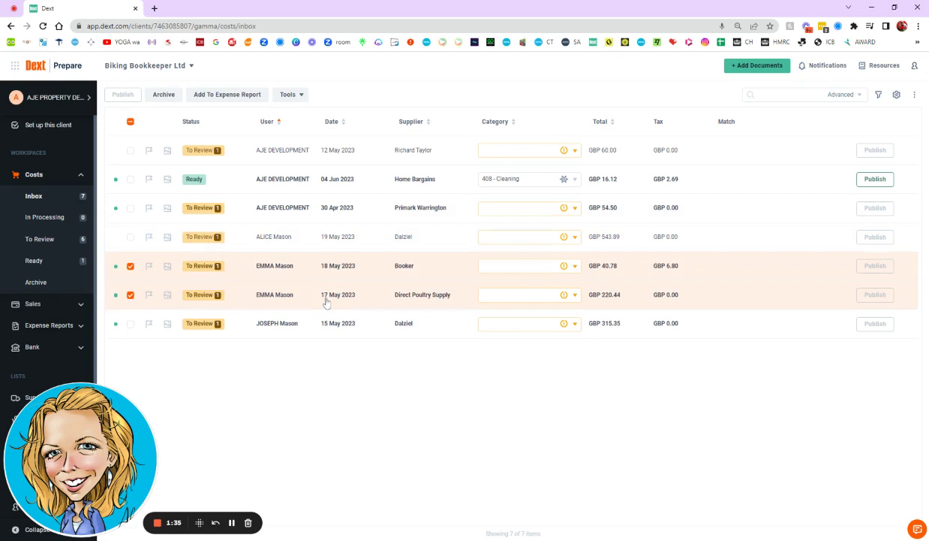
{"action": "left_click", "coordinate": [225, 99]}
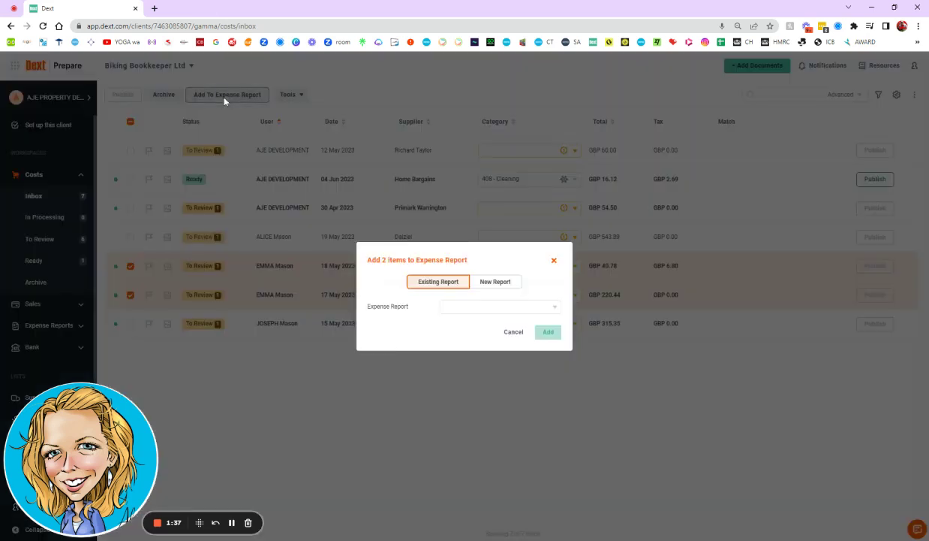
Start a new report for the receipts' employee with end date 21 May 2023
{"action": "left_click", "coordinate": [502, 280]}
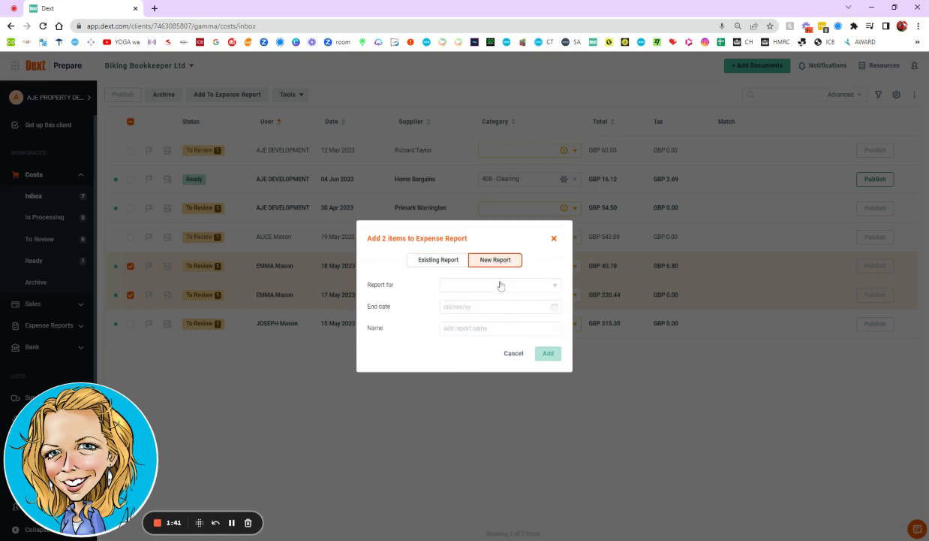
{"action": "left_click", "coordinate": [473, 287]}
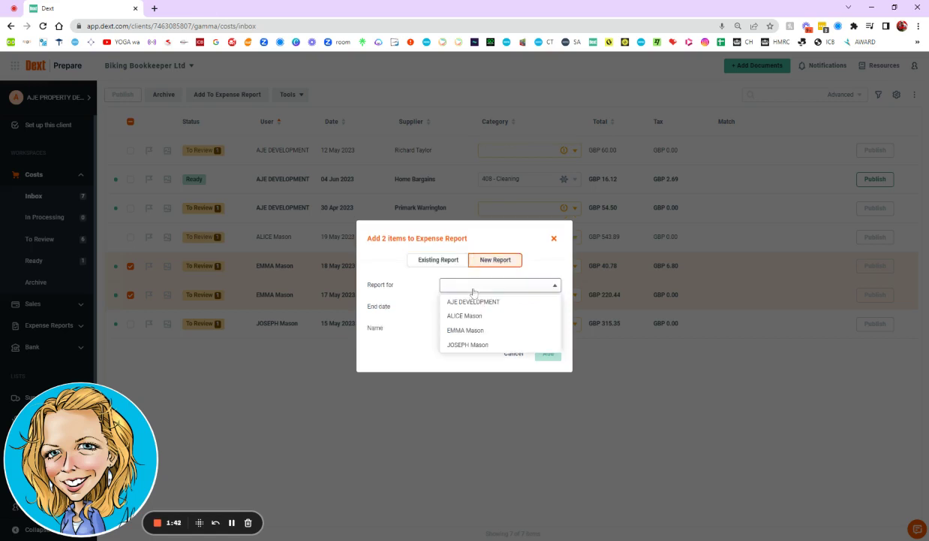
{"action": "left_click", "coordinate": [465, 329]}
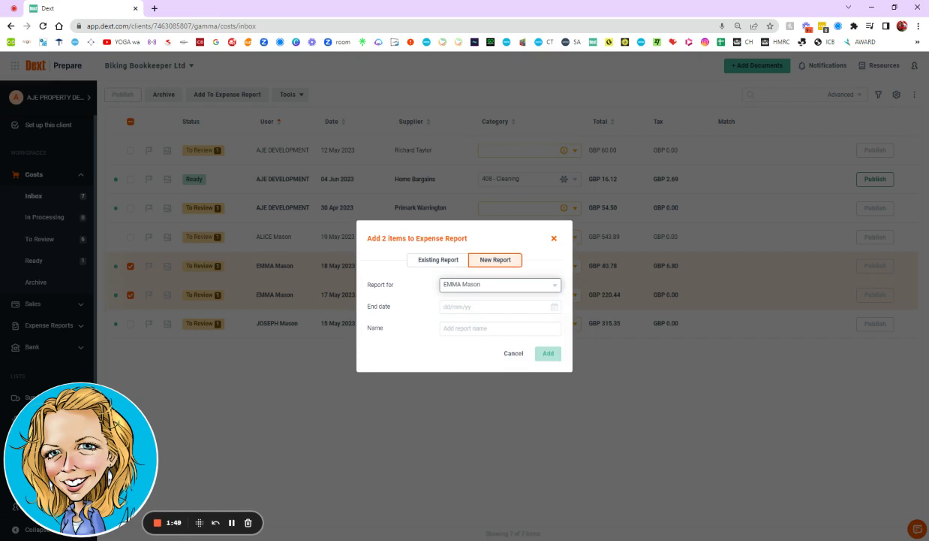
{"action": "left_click", "coordinate": [555, 308]}
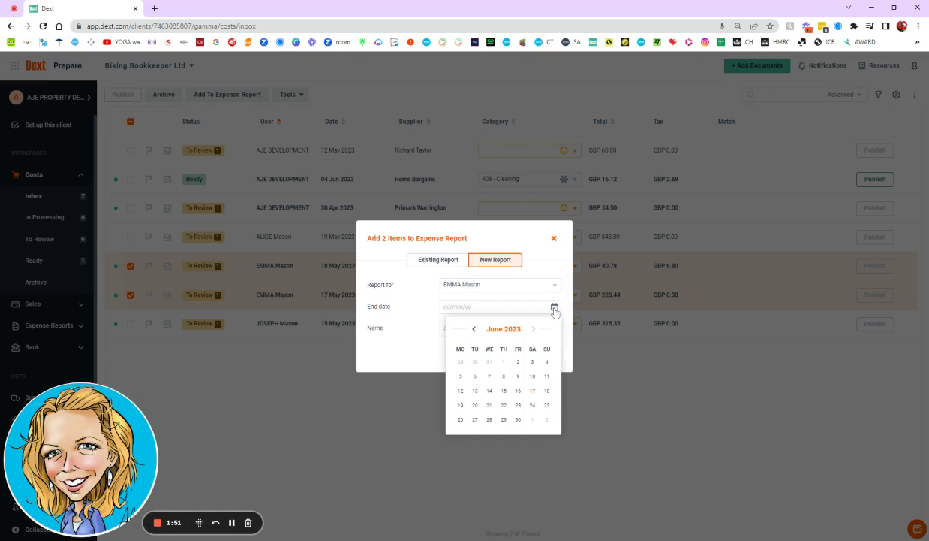
{"action": "left_click", "coordinate": [518, 420]}
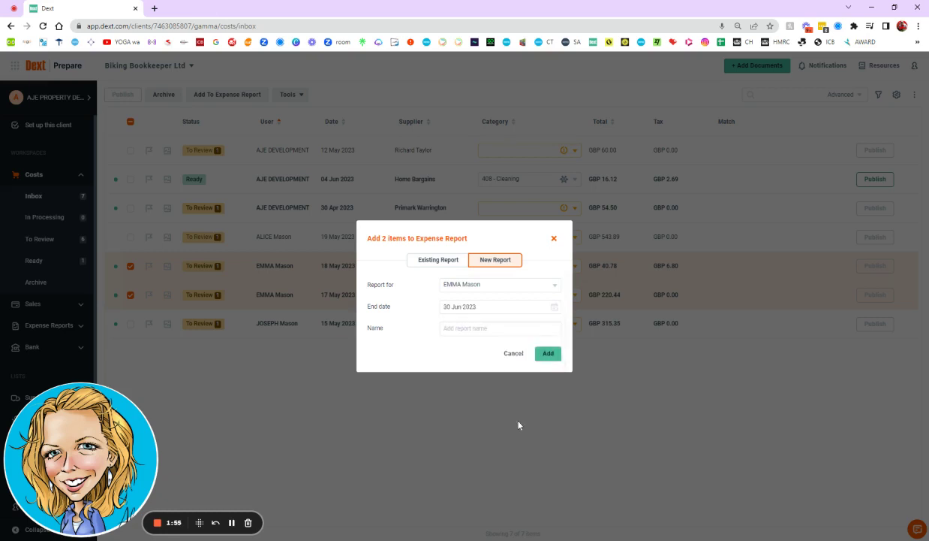
{"action": "left_click", "coordinate": [465, 328]}
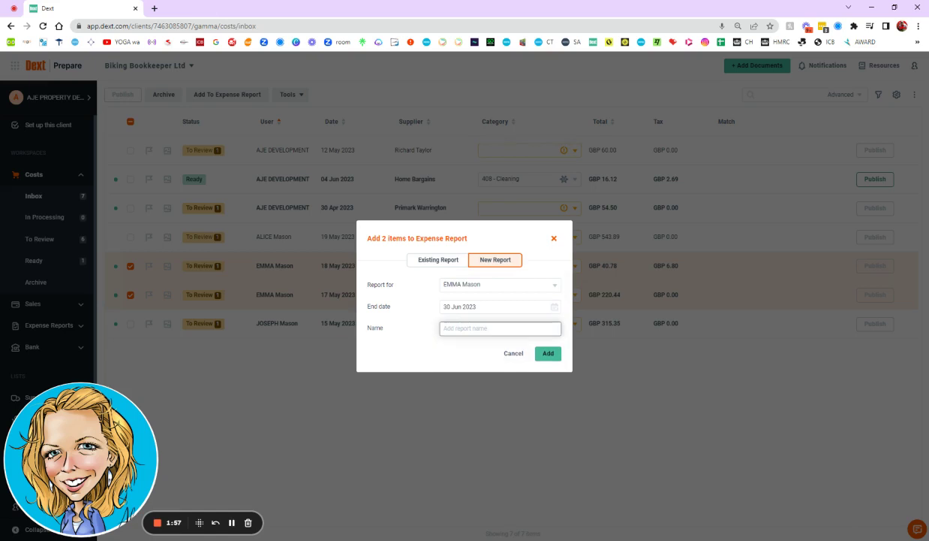
{"action": "left_click", "coordinate": [540, 305]}
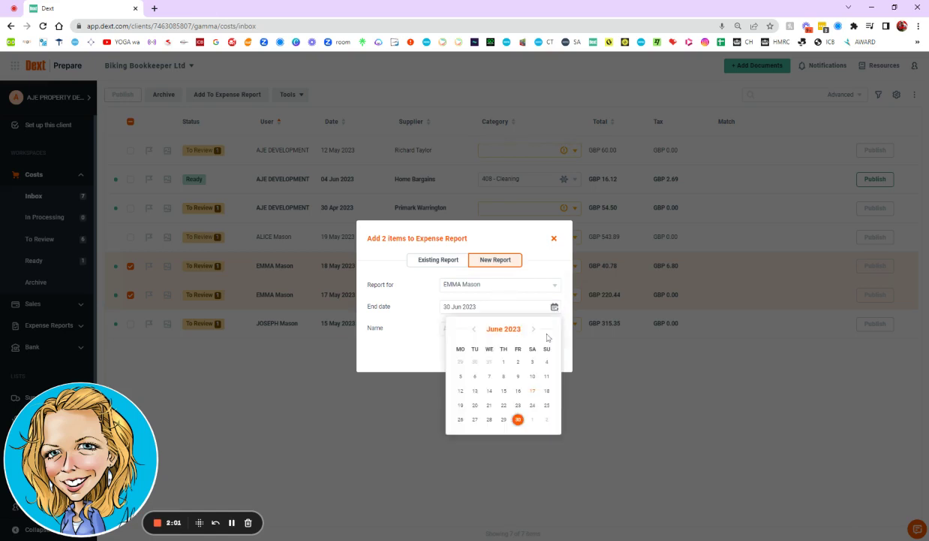
{"action": "left_click", "coordinate": [546, 392]}
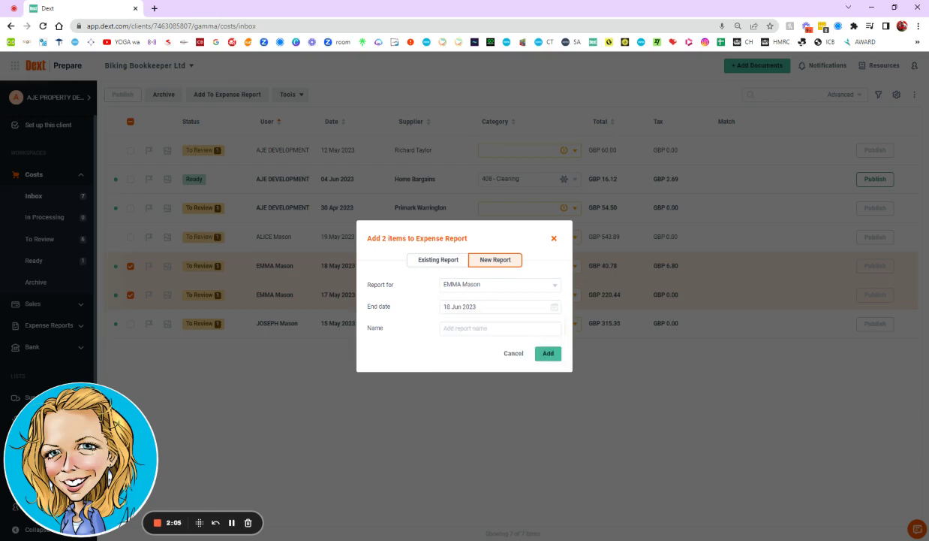
{"action": "left_click", "coordinate": [555, 308]}
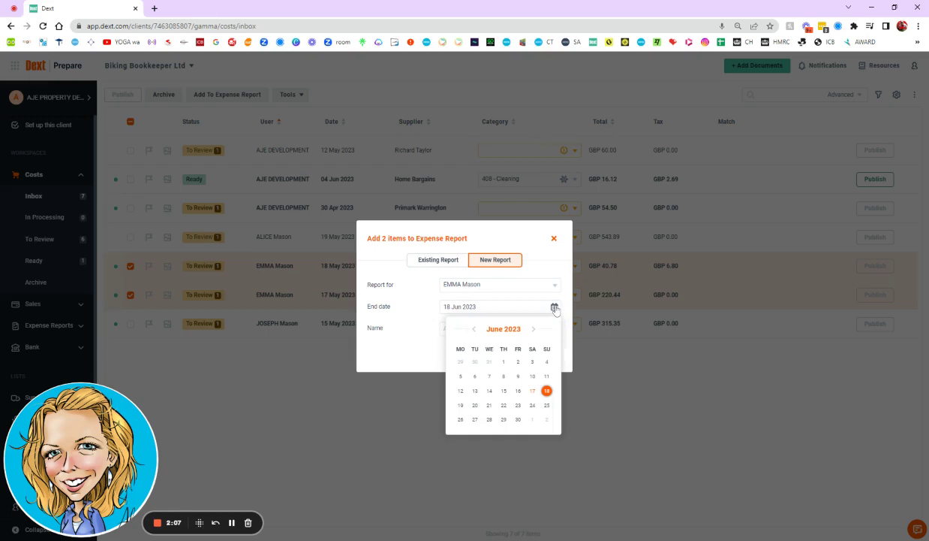
{"action": "left_click", "coordinate": [474, 329]}
{"action": "left_click", "coordinate": [546, 391]}
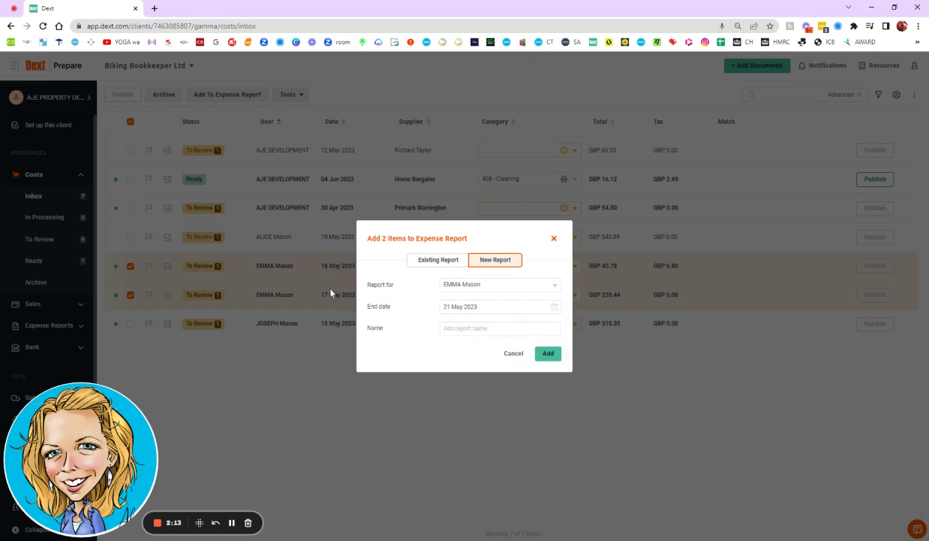
Name the new report 'Poultry event in Blrmingham'
{"action": "left_click", "coordinate": [465, 329]}
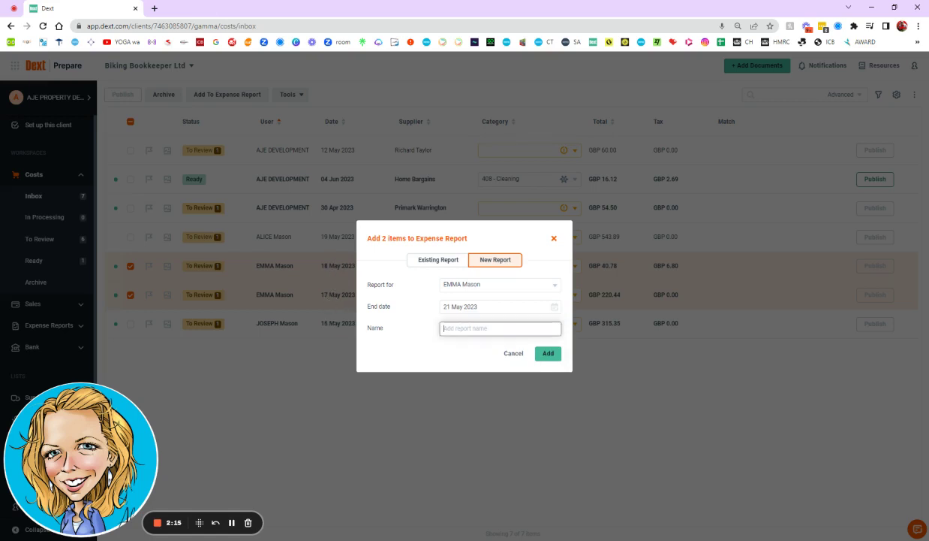
{"action": "type", "text": "Paul"}
{"action": "key", "text": "BackSpace"}
{"action": "key", "text": "BackSpace"}
{"action": "key", "text": "BackSpace"}
{"action": "type", "text": "oultry event in Blrmingham"}
Add the two selected receipts to the existing Trip to Midlands report
{"action": "left_click", "coordinate": [438, 259]}
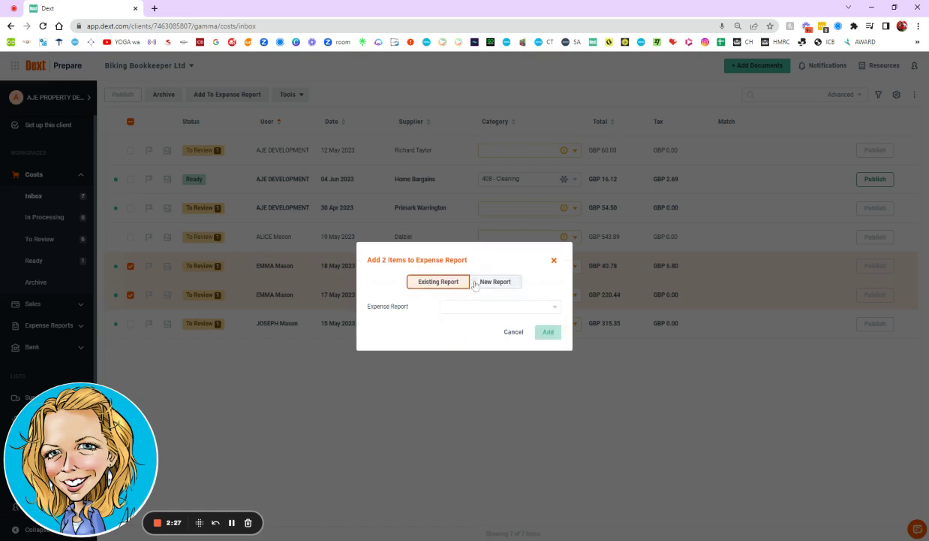
{"action": "left_click", "coordinate": [474, 307]}
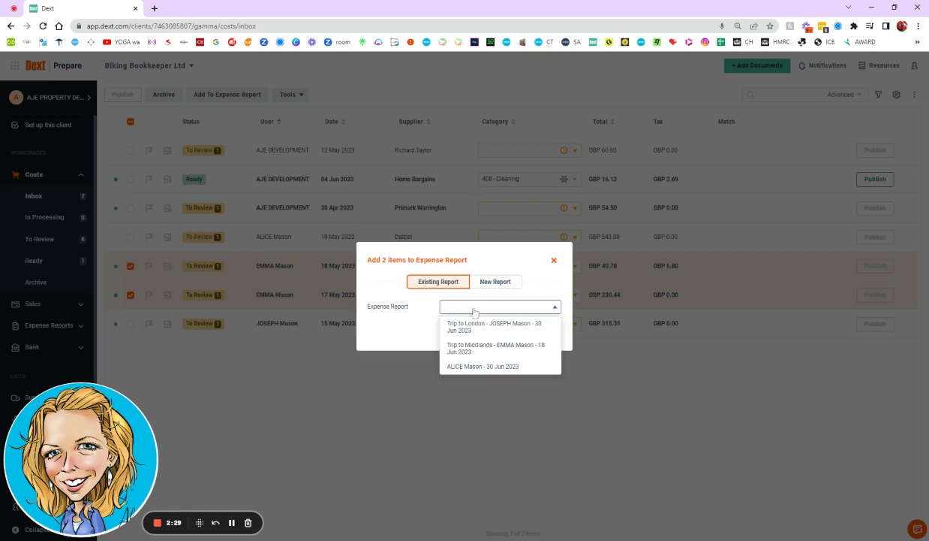
{"action": "left_click", "coordinate": [461, 347]}
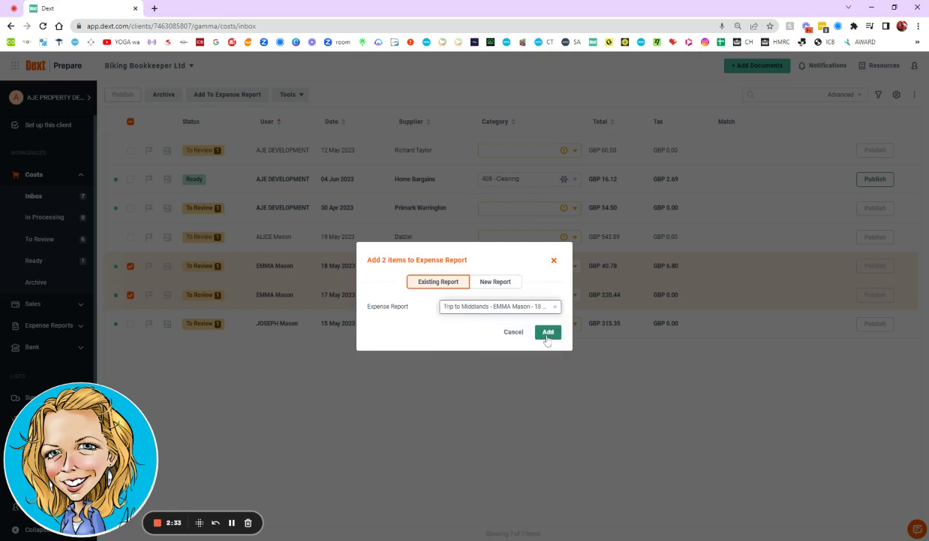
{"action": "left_click", "coordinate": [546, 333]}
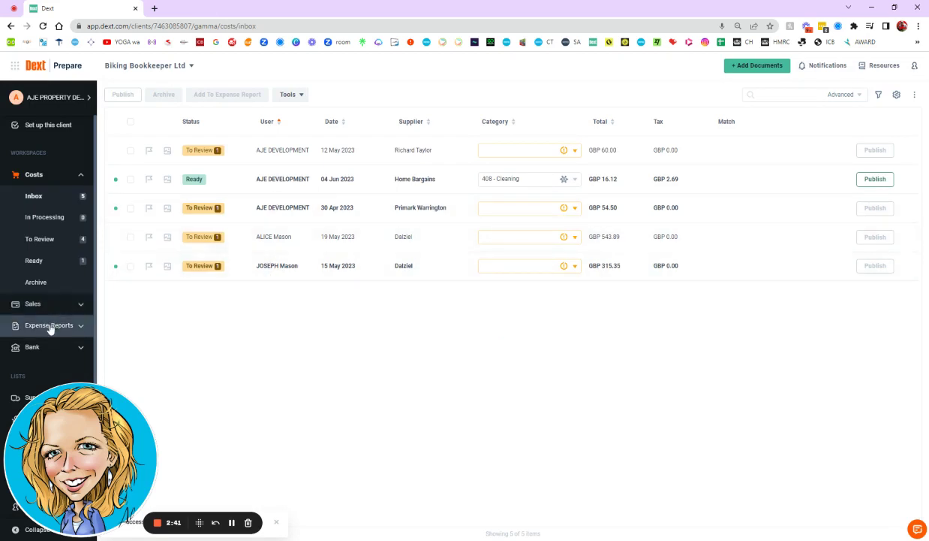
File the £543.89 Dalziel receipt into the employee's 30 Jun 2023 report
{"action": "left_click", "coordinate": [131, 237]}
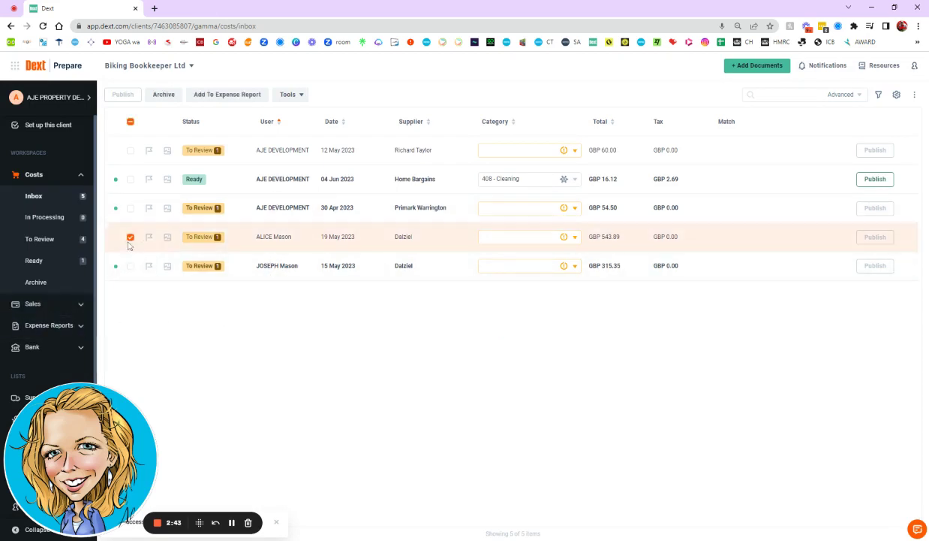
{"action": "left_click", "coordinate": [227, 94]}
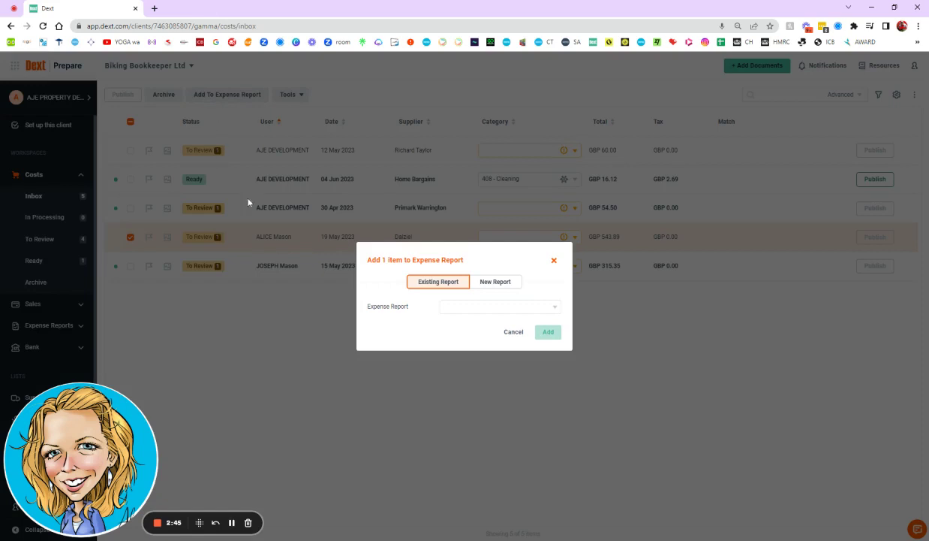
{"action": "left_click", "coordinate": [472, 308]}
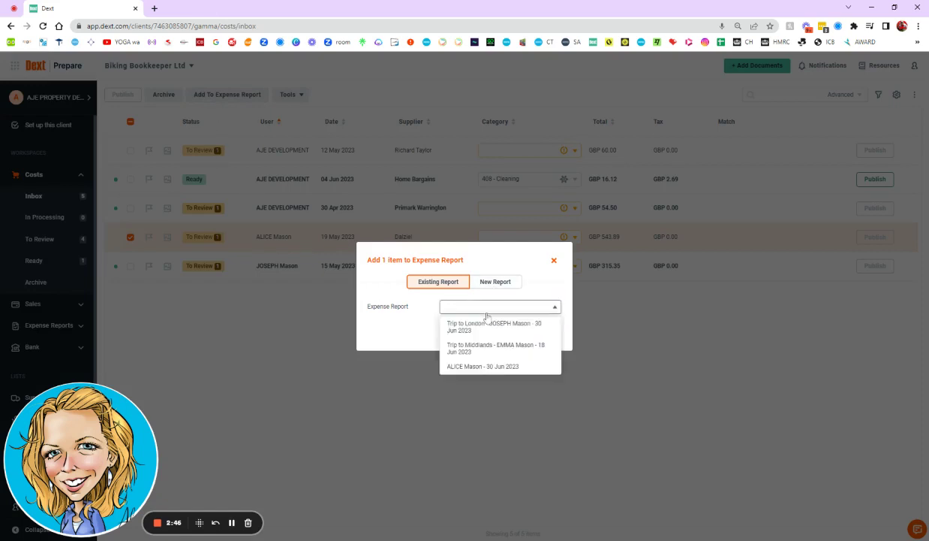
{"action": "left_click", "coordinate": [473, 365]}
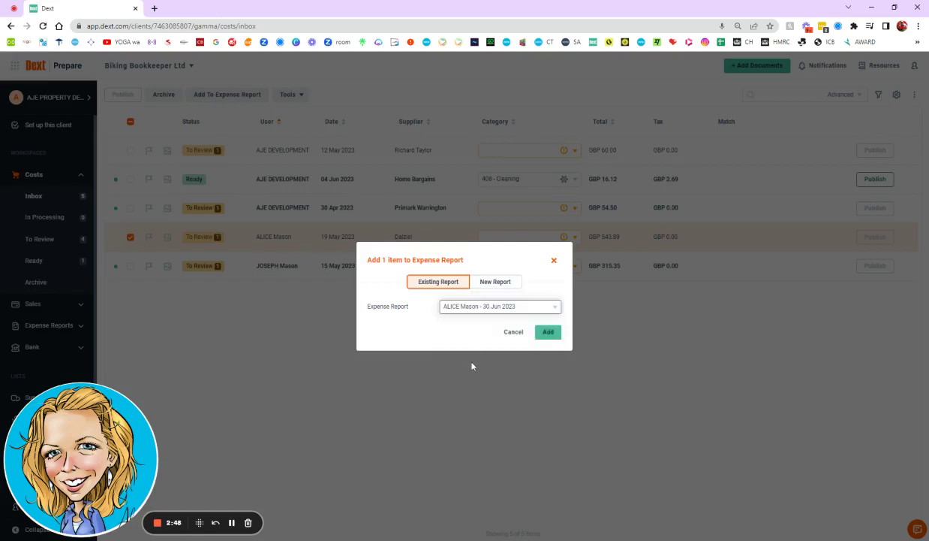
{"action": "left_click", "coordinate": [546, 335]}
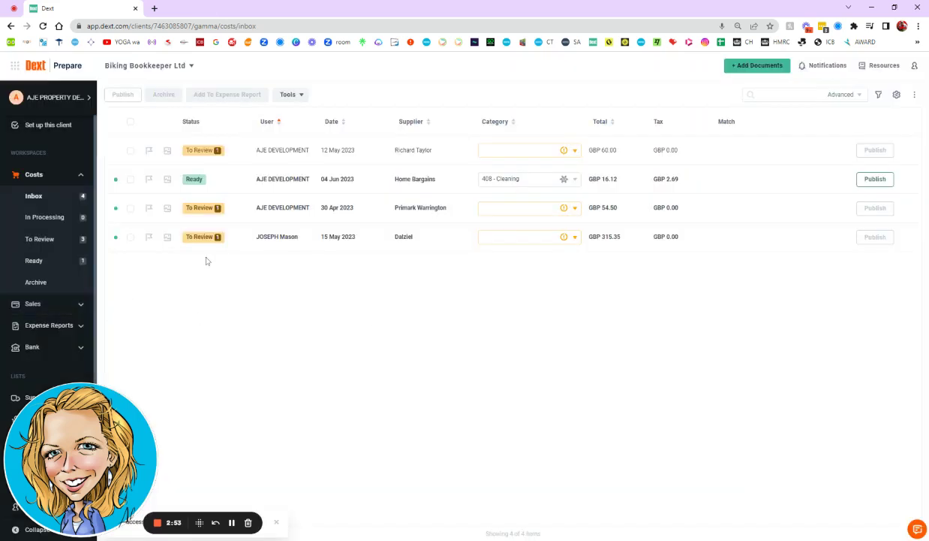
File the £315.35 Dalziel receipt into Trip to London, then show the Expense Reports list
{"action": "left_click", "coordinate": [129, 237]}
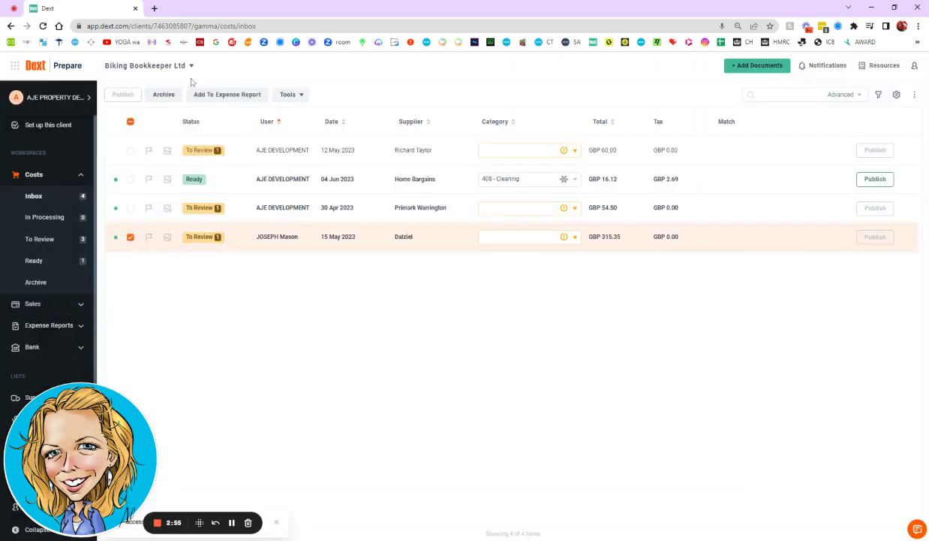
{"action": "left_click", "coordinate": [242, 95]}
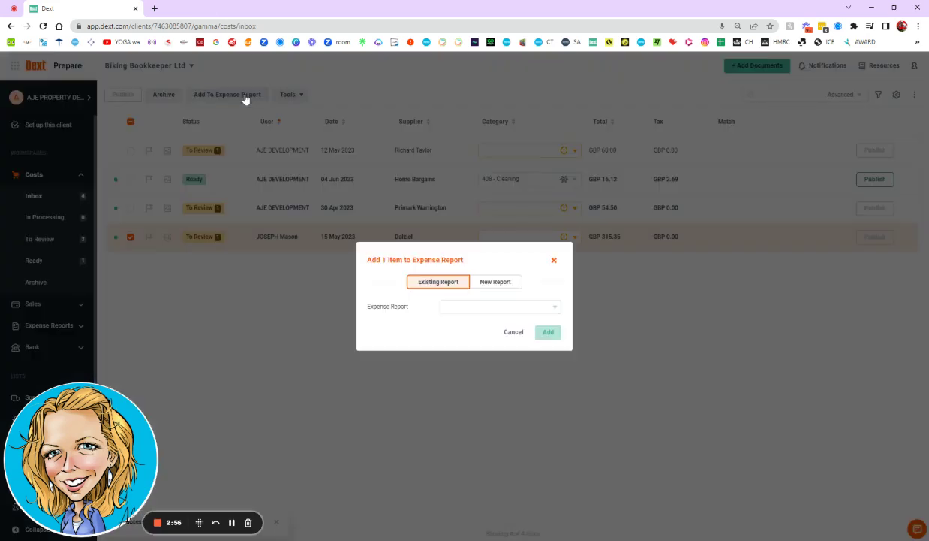
{"action": "left_click", "coordinate": [480, 307]}
{"action": "left_click", "coordinate": [457, 325]}
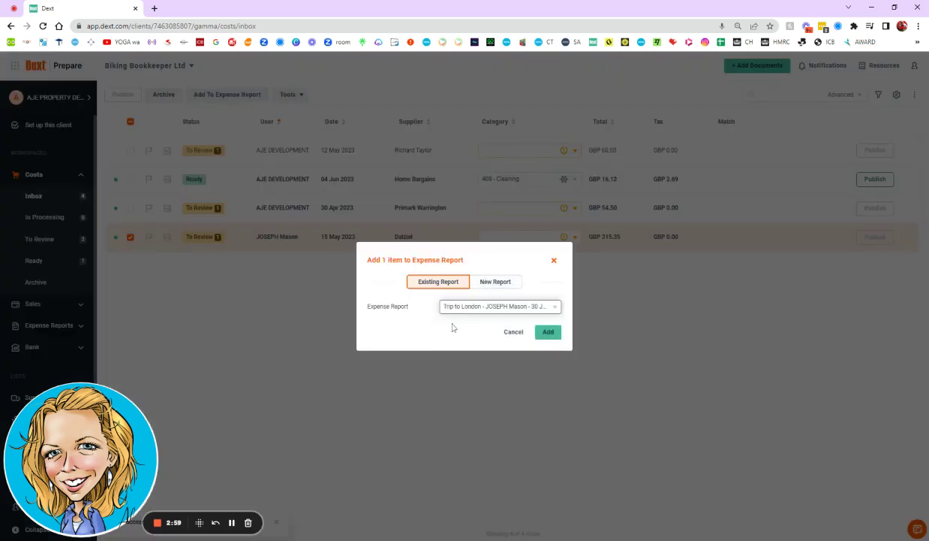
{"action": "left_click", "coordinate": [548, 333]}
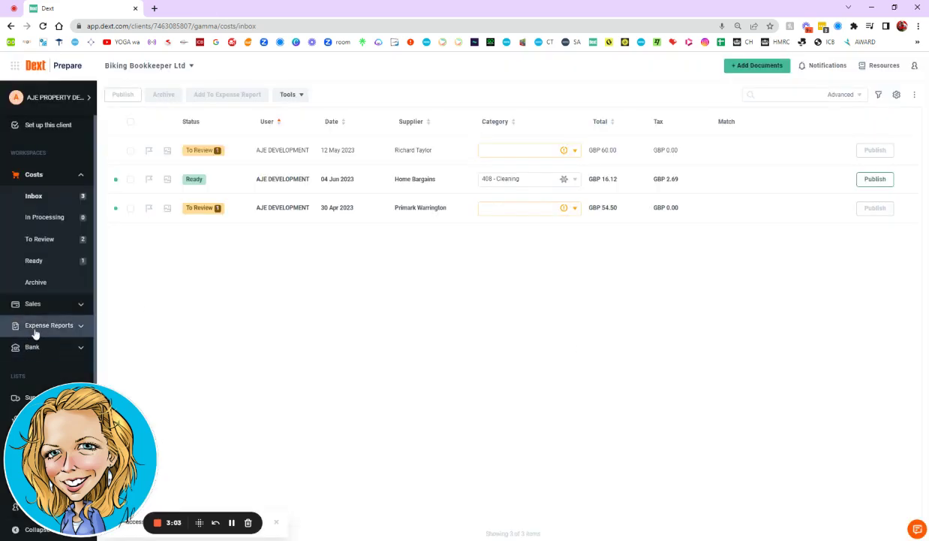
{"action": "left_click", "coordinate": [34, 332]}
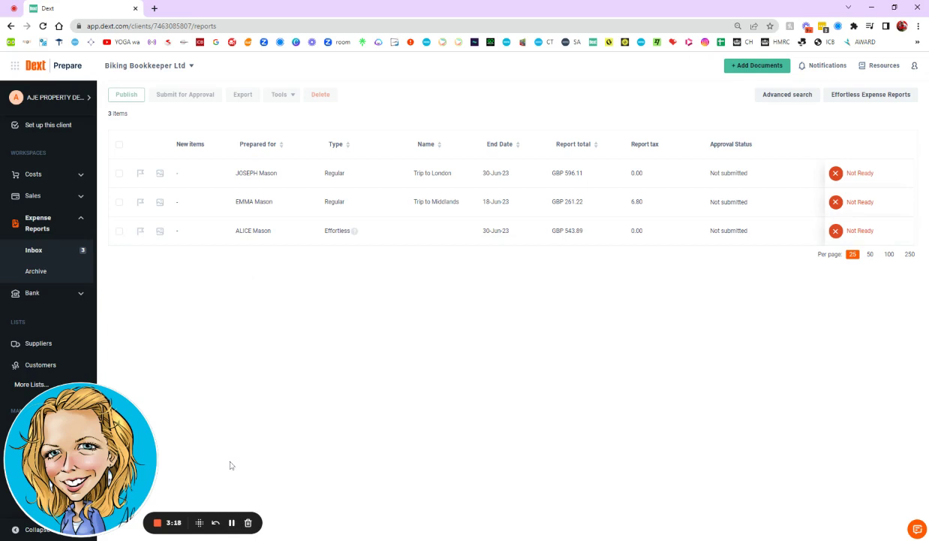
Open the Trip to Midlands report from the Expense Reports inbox
{"action": "left_click", "coordinate": [256, 203]}
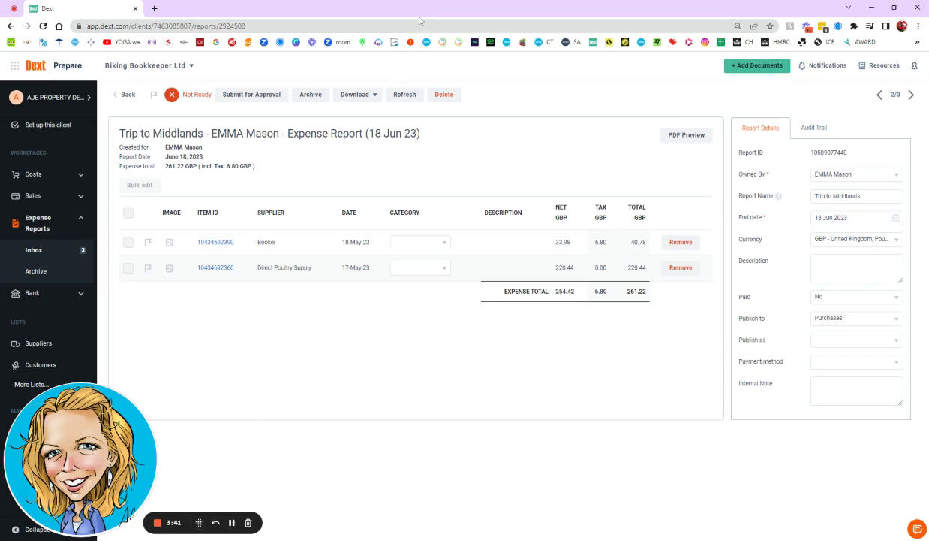
Enter the description 'Poultry exhibition in Middlands' for the report
{"action": "left_click", "coordinate": [856, 268]}
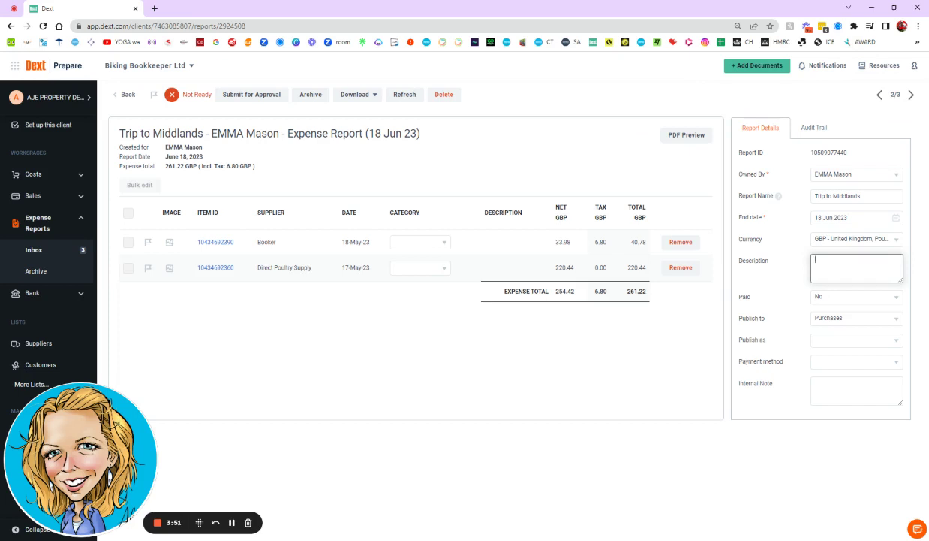
{"action": "type", "text": "Poultry exhibition in Middlands"}
Set the report to publish to Purchases as Awaiting Payment
{"action": "left_click", "coordinate": [834, 323]}
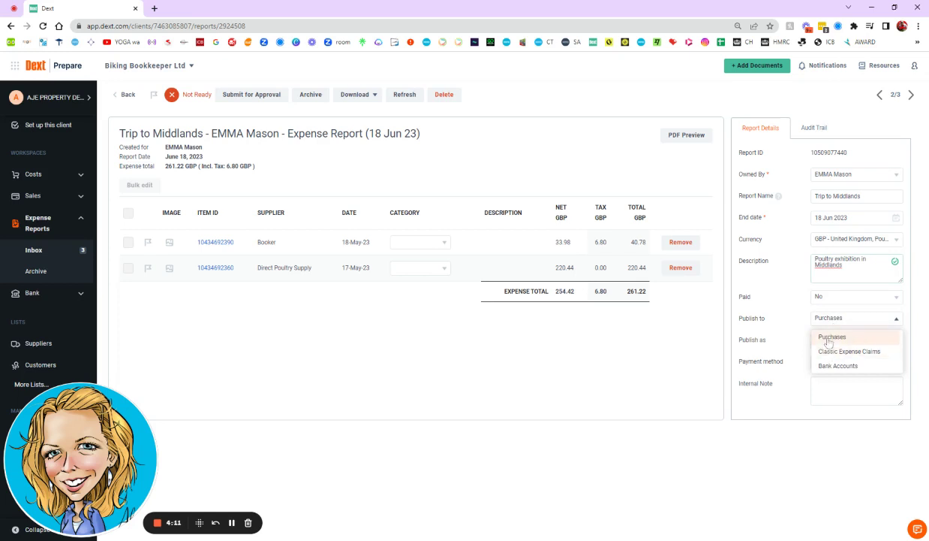
{"action": "left_click", "coordinate": [831, 337]}
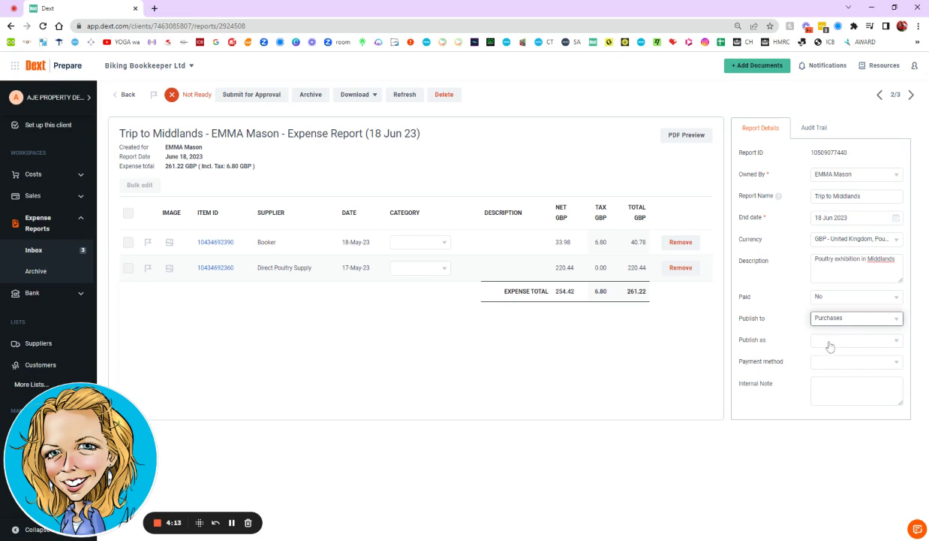
{"action": "left_click", "coordinate": [829, 342]}
{"action": "left_click", "coordinate": [826, 389]}
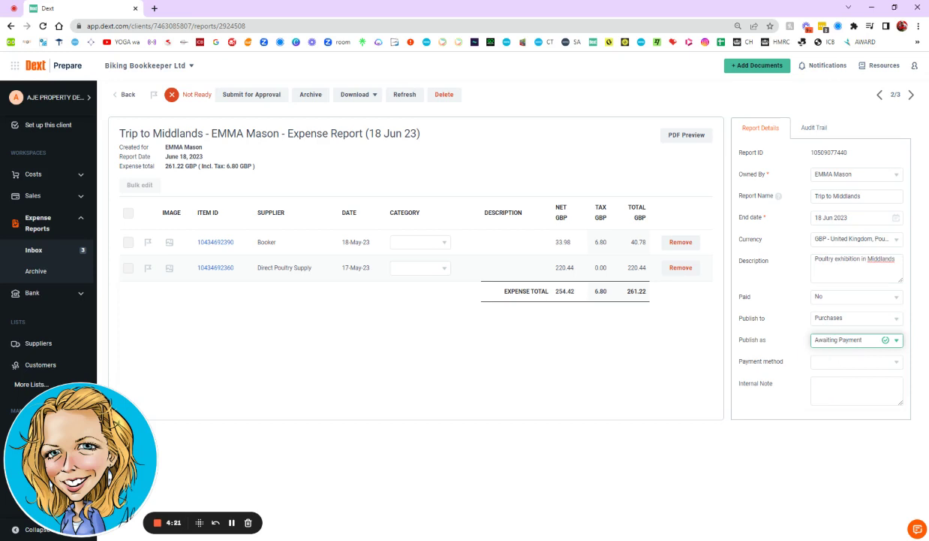
Show a PDF preview of the Trip to Midlands report
{"action": "left_click", "coordinate": [687, 138]}
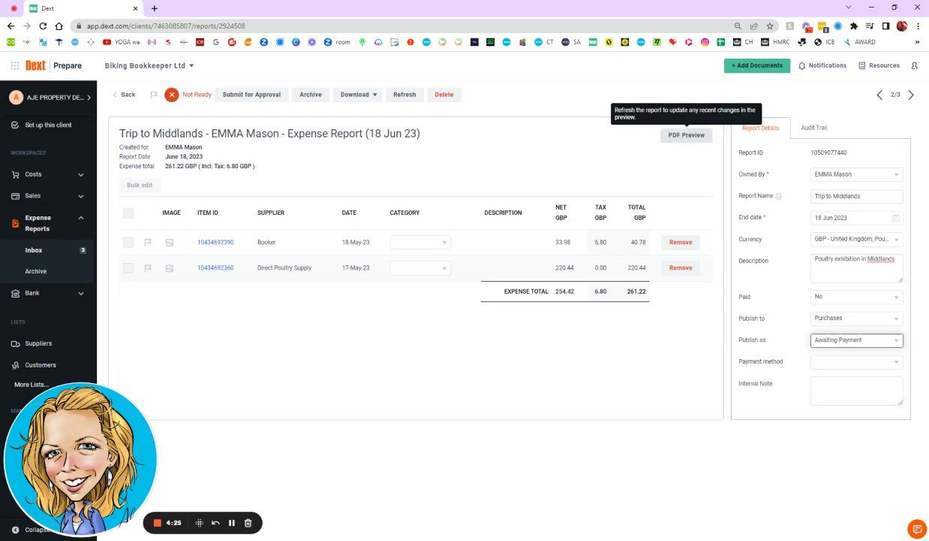